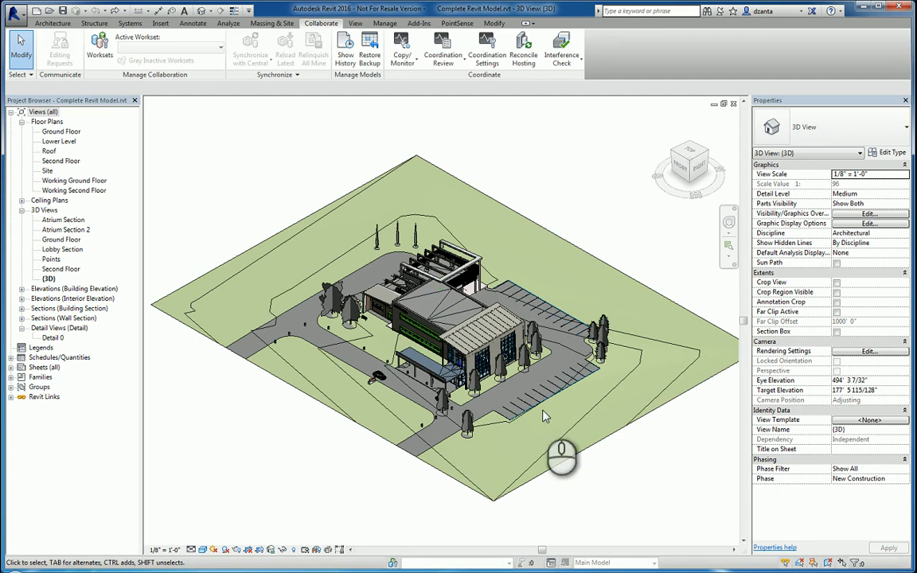
# Review the Revit models linked to the project in Manage Links, then cancel without changes
pyautogui.click(161, 22)
pyautogui.click(191, 54)
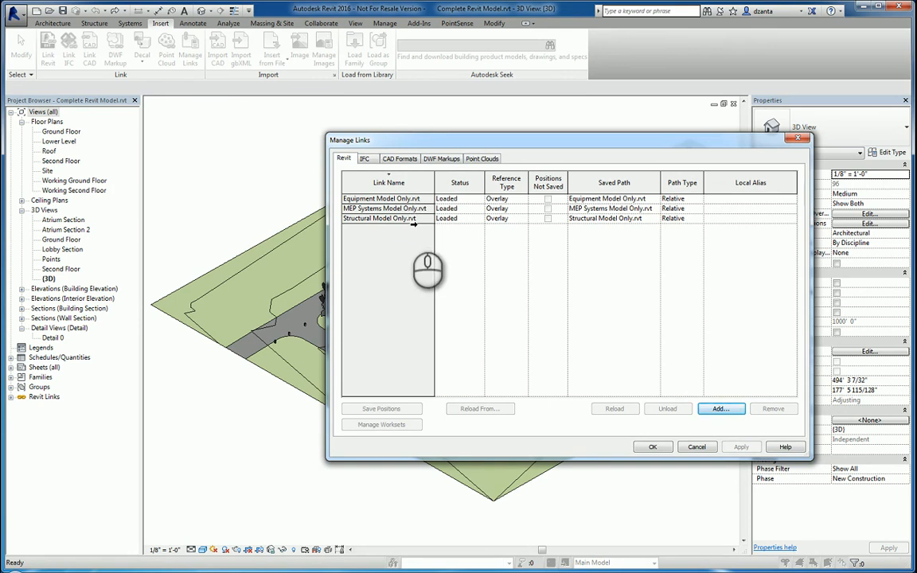
pyautogui.click(696, 447)
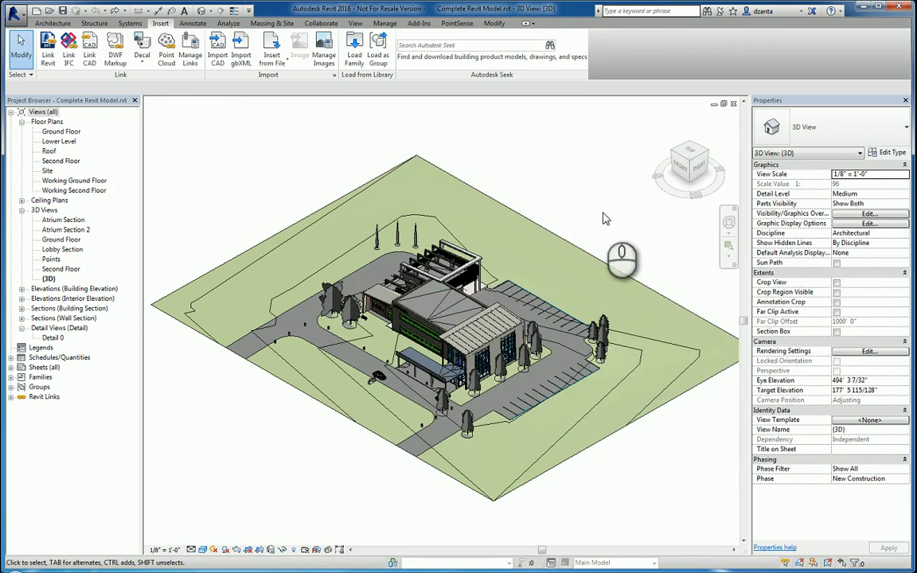
# Run an interference check of the current project's Walls against all categories of MEP Systems Model Only.rvt
pyautogui.scroll(2, 498, 253)
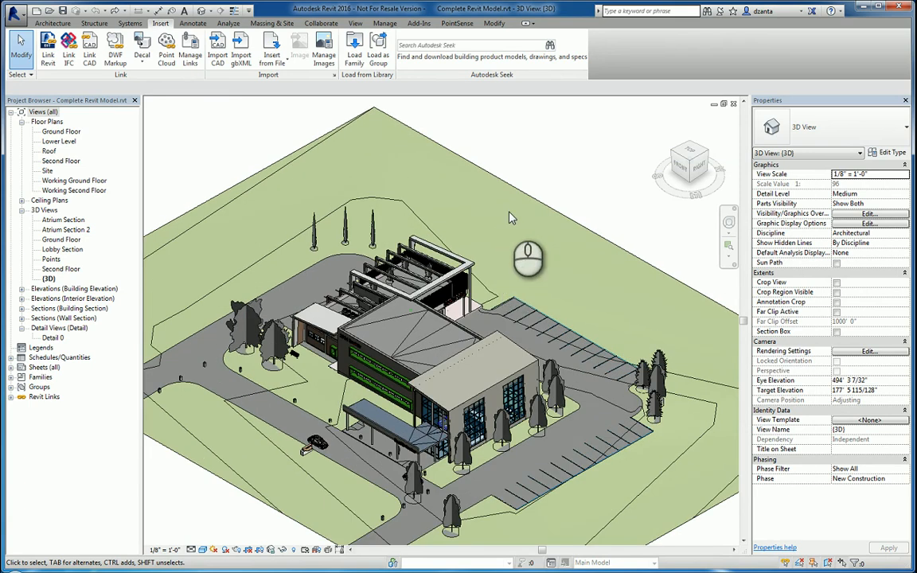
pyautogui.click(321, 23)
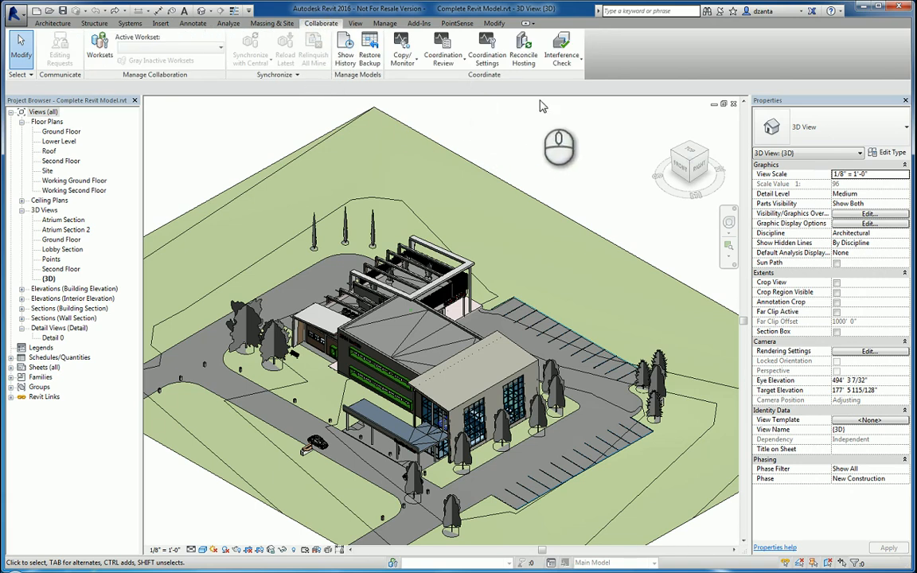
pyautogui.click(561, 62)
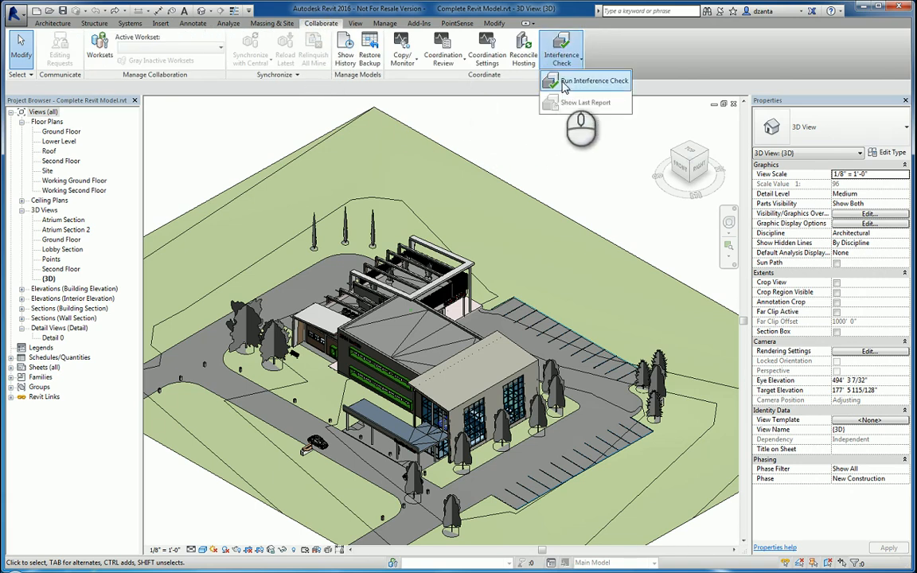
pyautogui.click(565, 81)
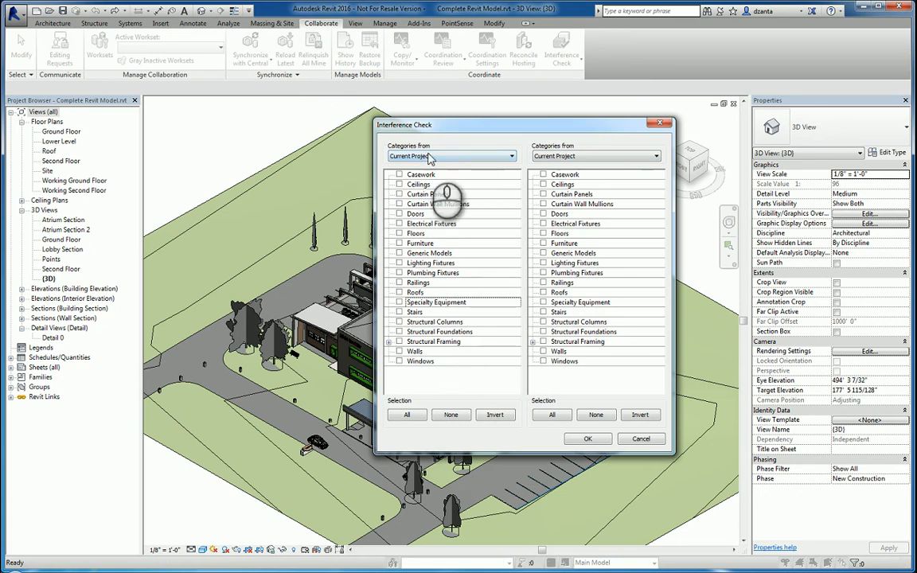
pyautogui.click(398, 351)
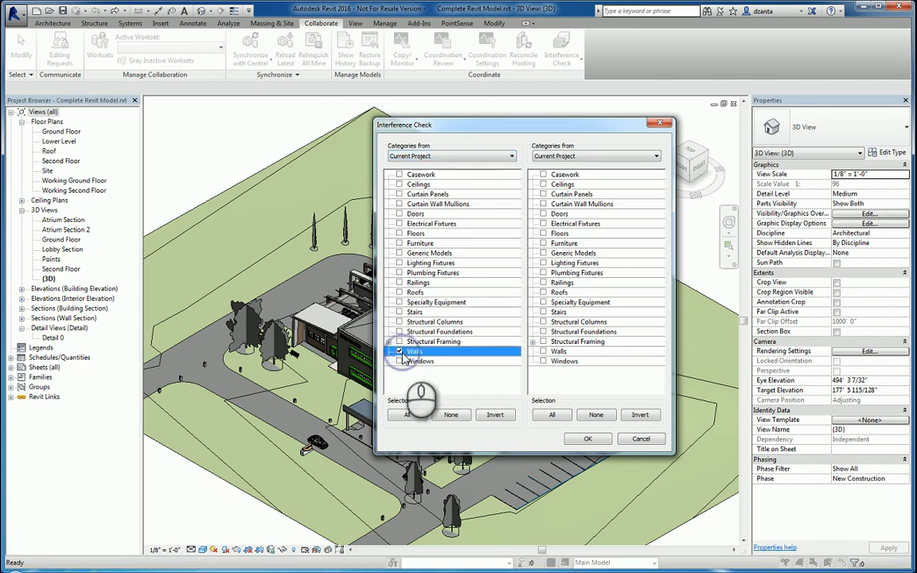
pyautogui.click(578, 157)
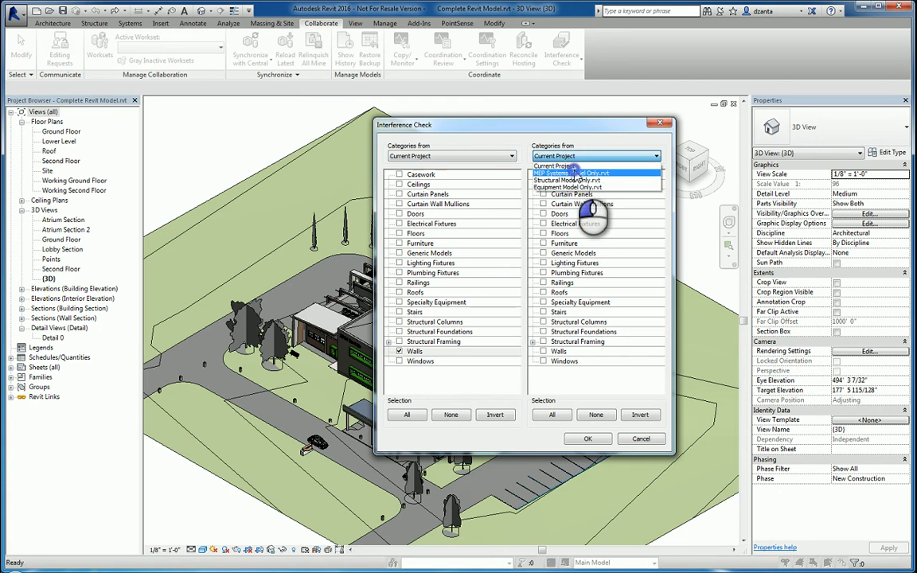
pyautogui.click(576, 174)
pyautogui.click(553, 415)
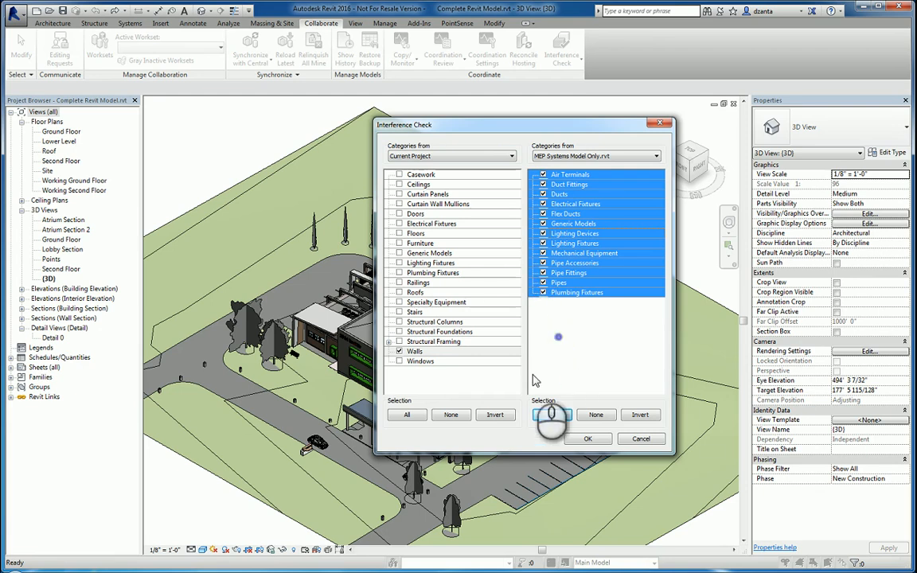
pyautogui.click(588, 439)
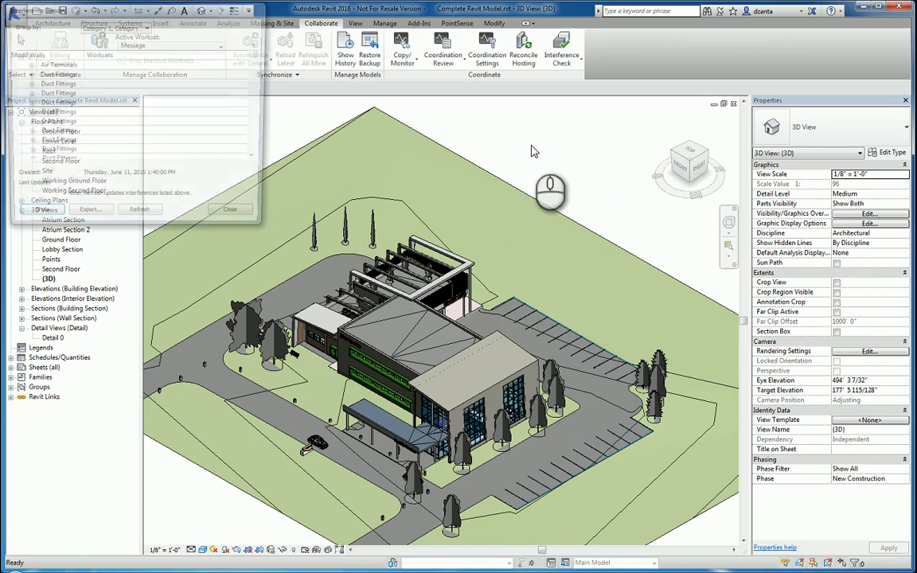
# Expand the Air Terminals clash under Walls in the interference report and select its return air terminal entry
pyautogui.moveTo(223, 11); pyautogui.dragTo(415, 126)
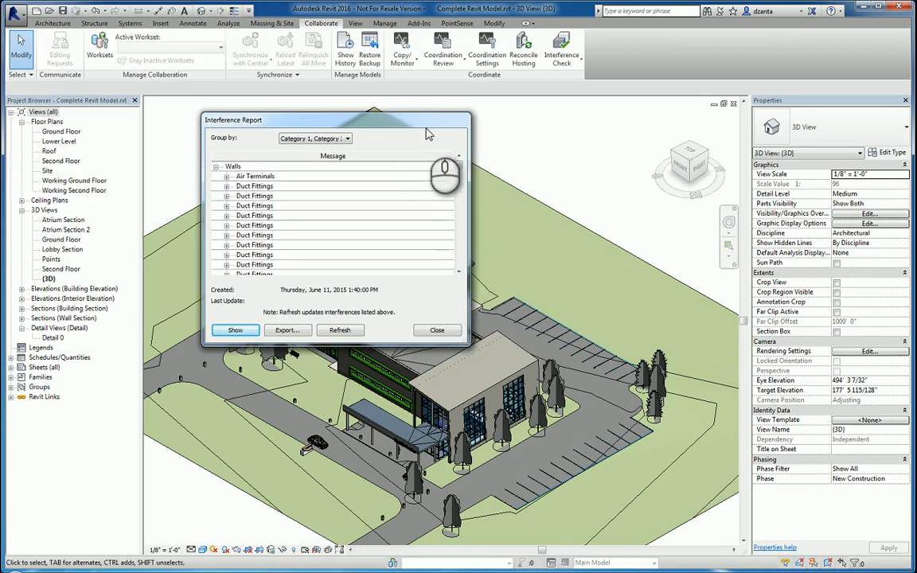
pyautogui.click(217, 167)
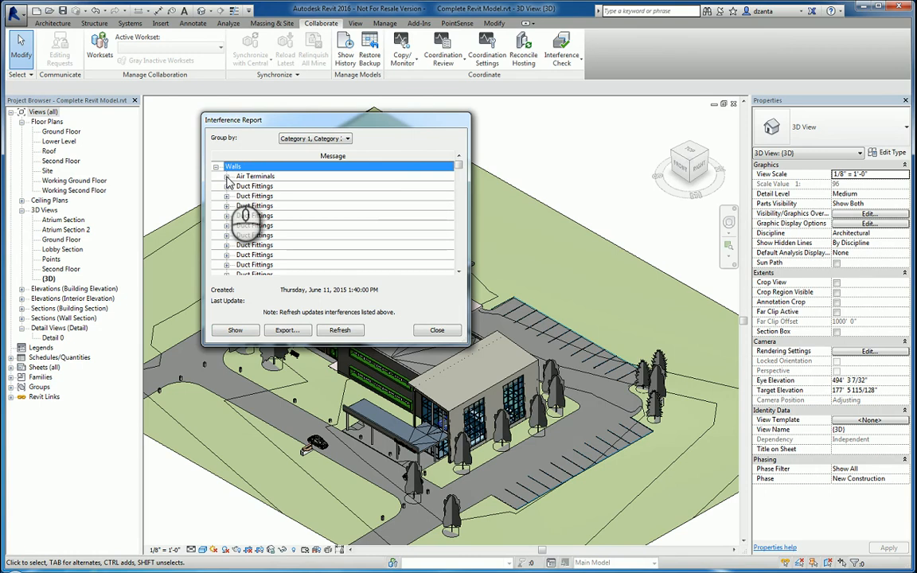
pyautogui.click(226, 177)
pyautogui.click(287, 193)
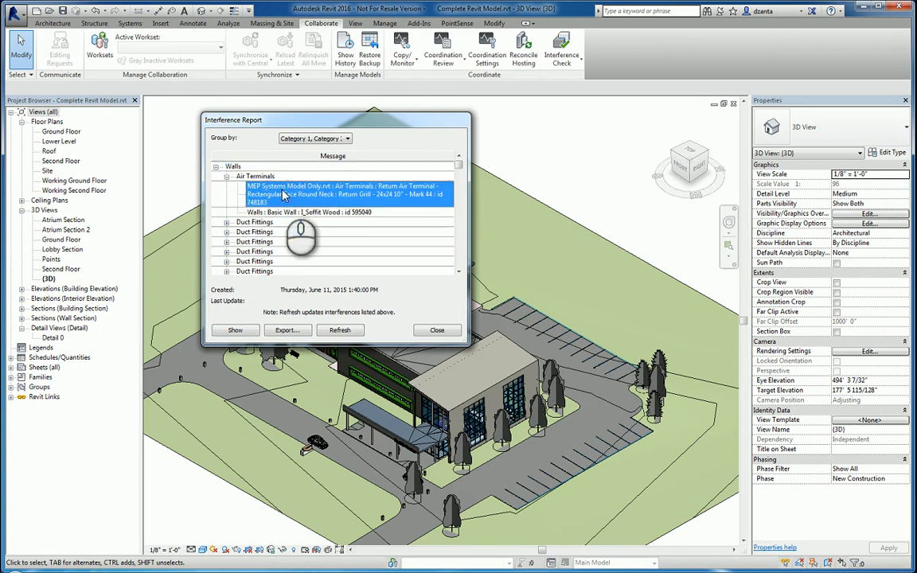
# Show the selected air terminal from the interference report in successive model views, keeping the report clear of the drawing
pyautogui.moveTo(311, 121); pyautogui.dragTo(189, 193)
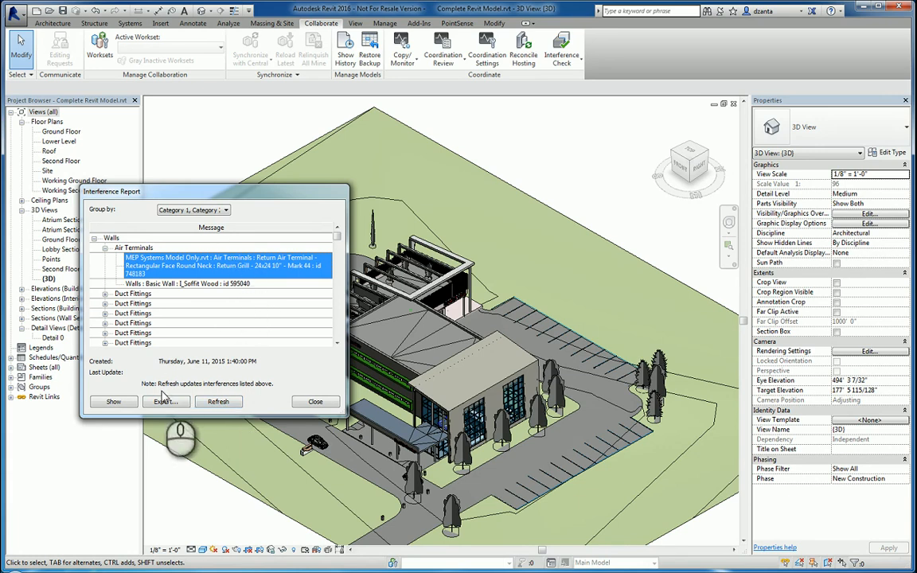
pyautogui.click(116, 404)
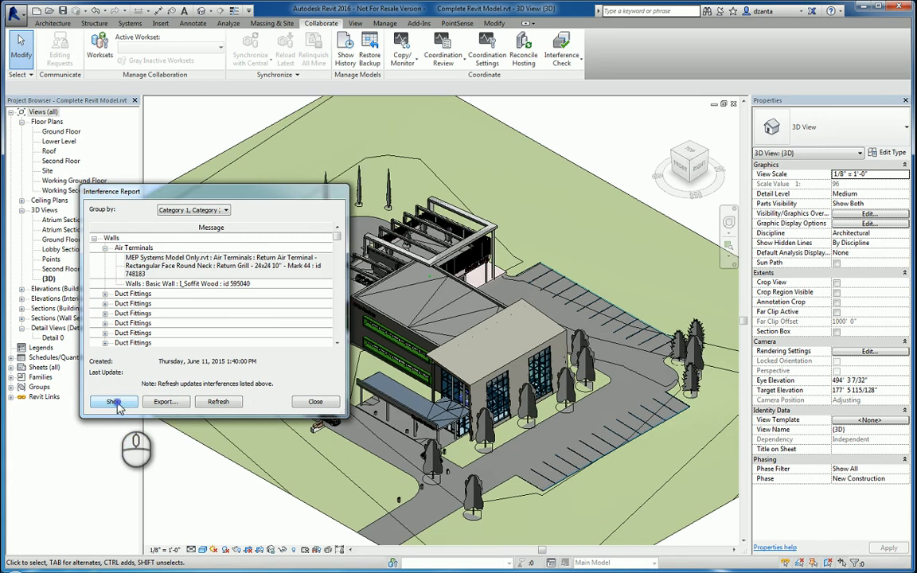
pyautogui.click(116, 403)
pyautogui.click(560, 311)
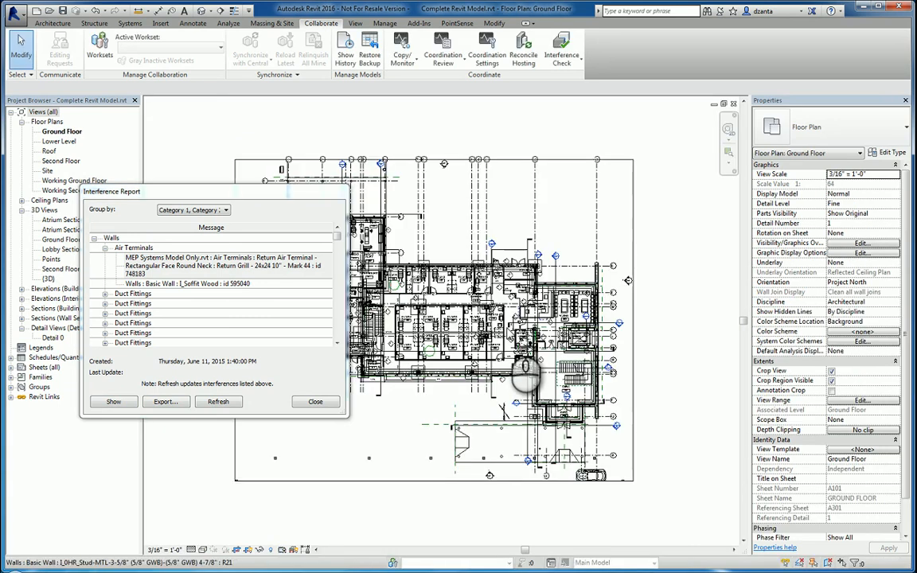
pyautogui.moveTo(273, 196)
pyautogui.mouseDown()
pyautogui.moveTo(252, 354)
pyautogui.moveTo(197, 307)
pyautogui.mouseUp()
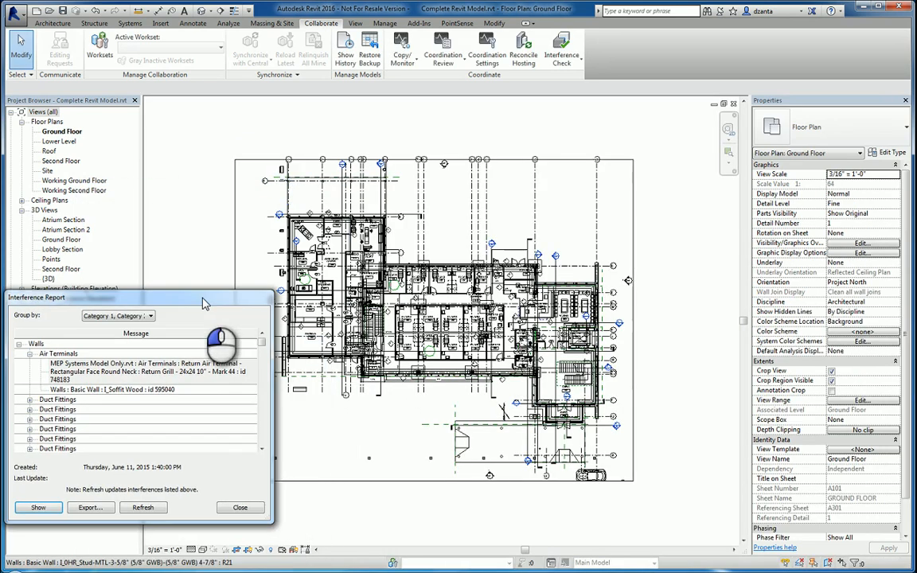
pyautogui.click(41, 507)
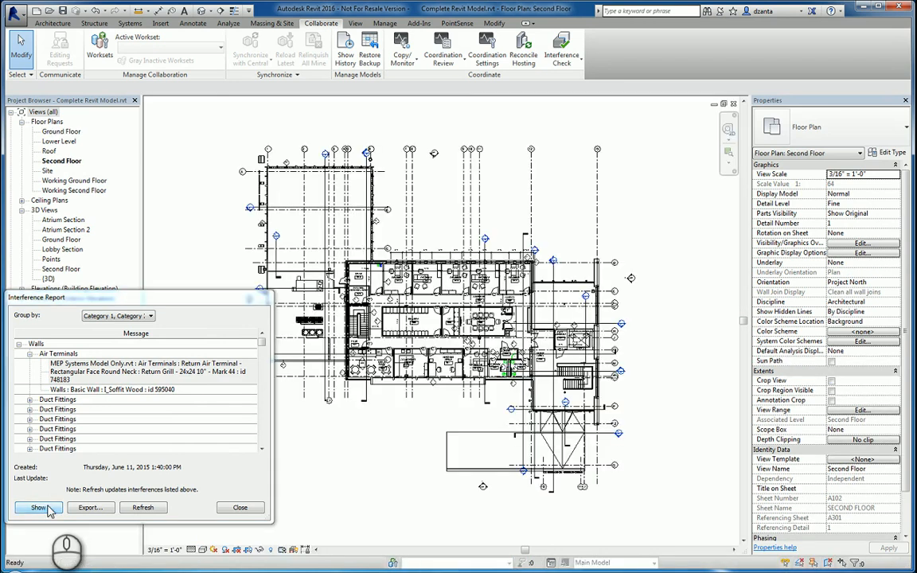
pyautogui.click(46, 508)
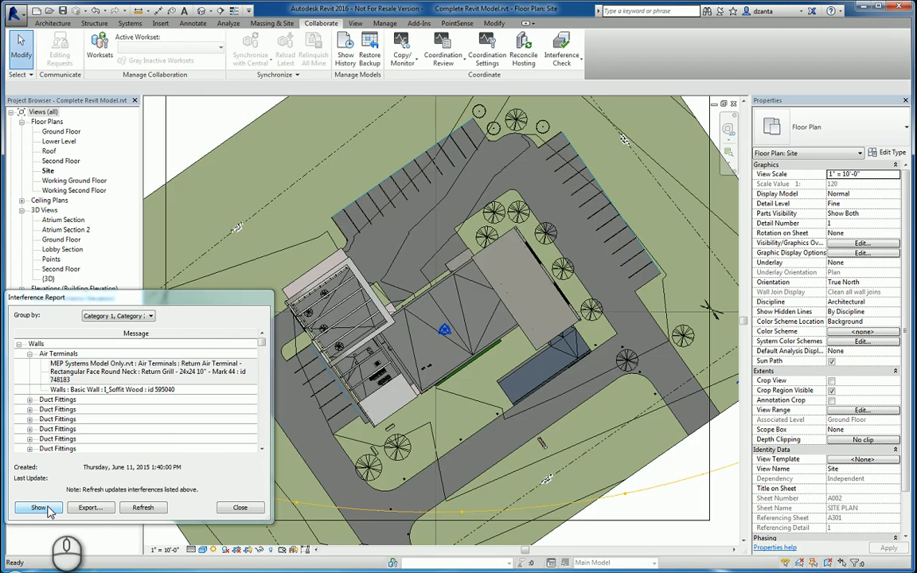
pyautogui.click(48, 508)
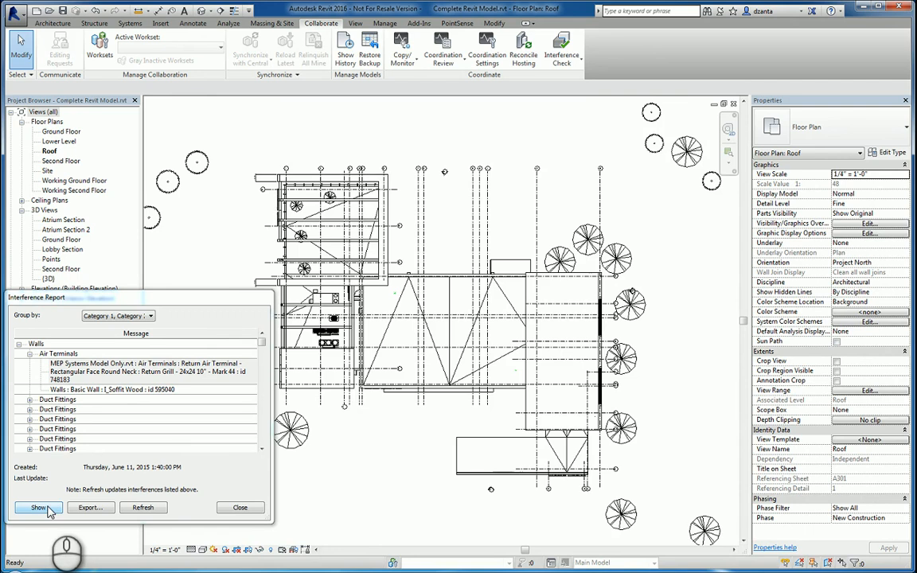
pyautogui.click(47, 509)
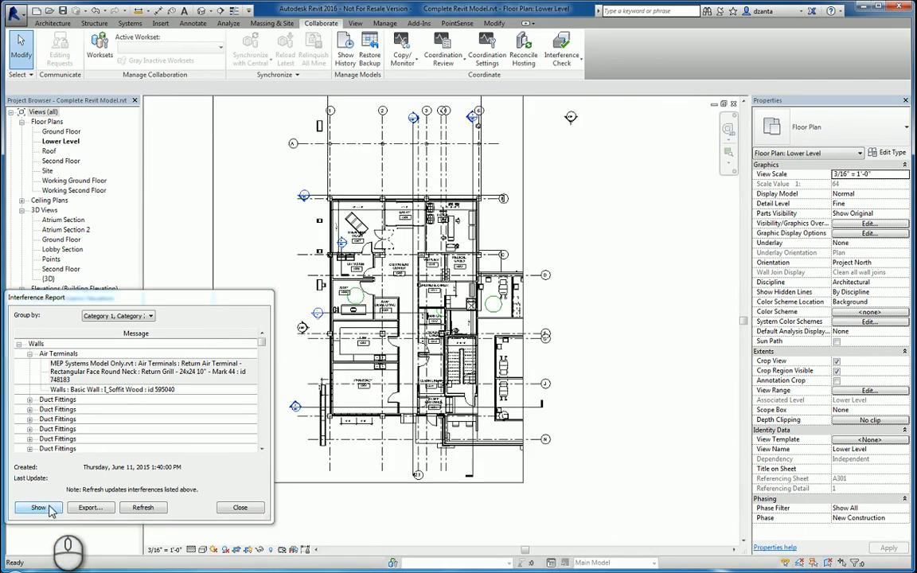
# Close the interference report and inspect the Lower Level floor plan
pyautogui.click(227, 301)
pyautogui.moveTo(247, 303); pyautogui.dragTo(305, 261)
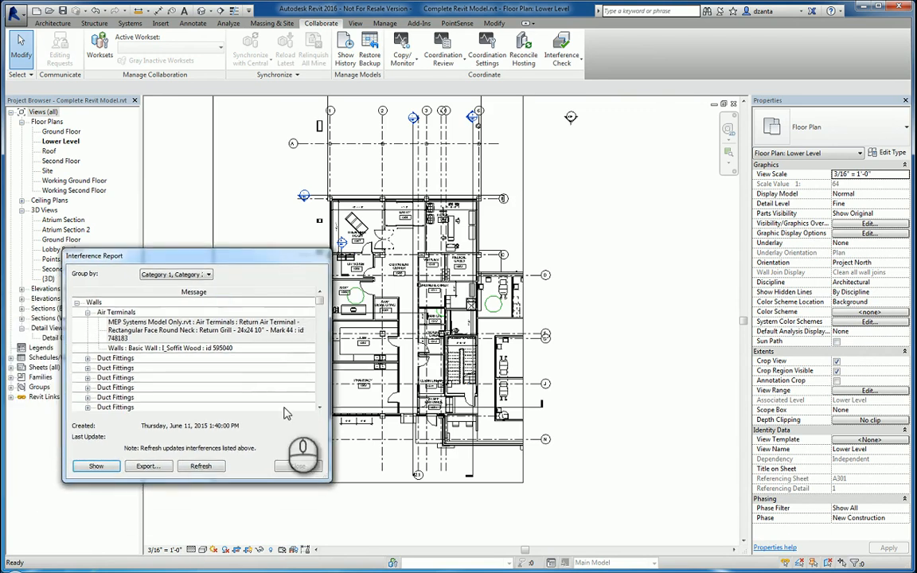
pyautogui.click(295, 467)
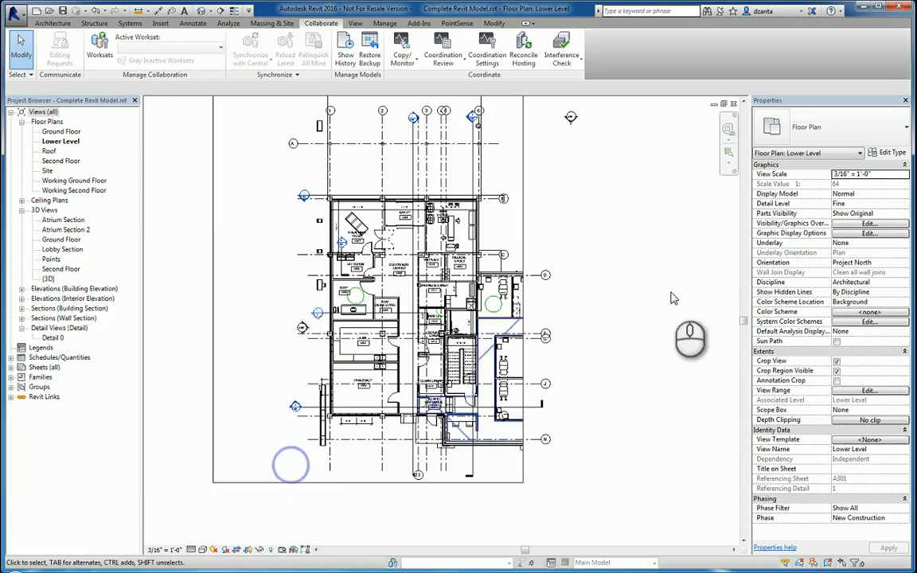
pyautogui.scroll(2, 440, 371)
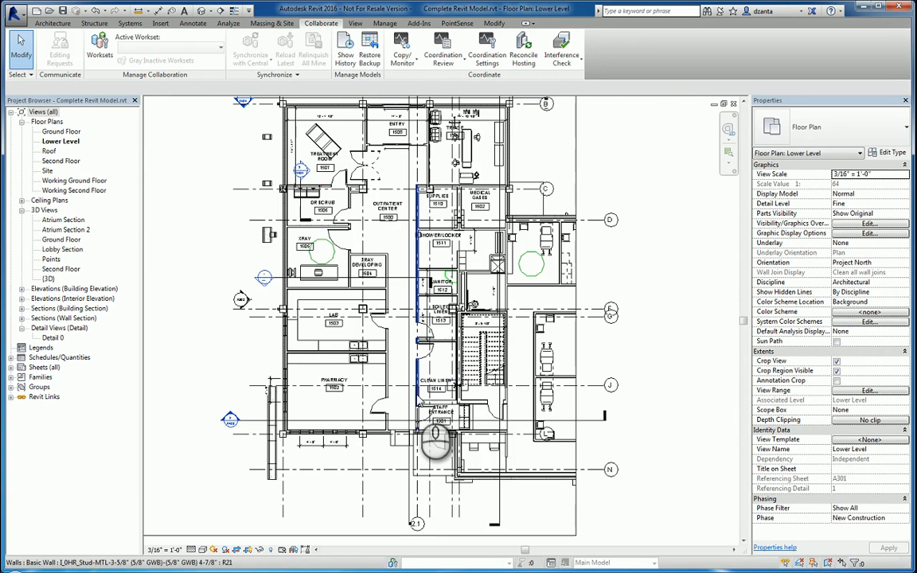
pyautogui.scroll(-3, 485, 390)
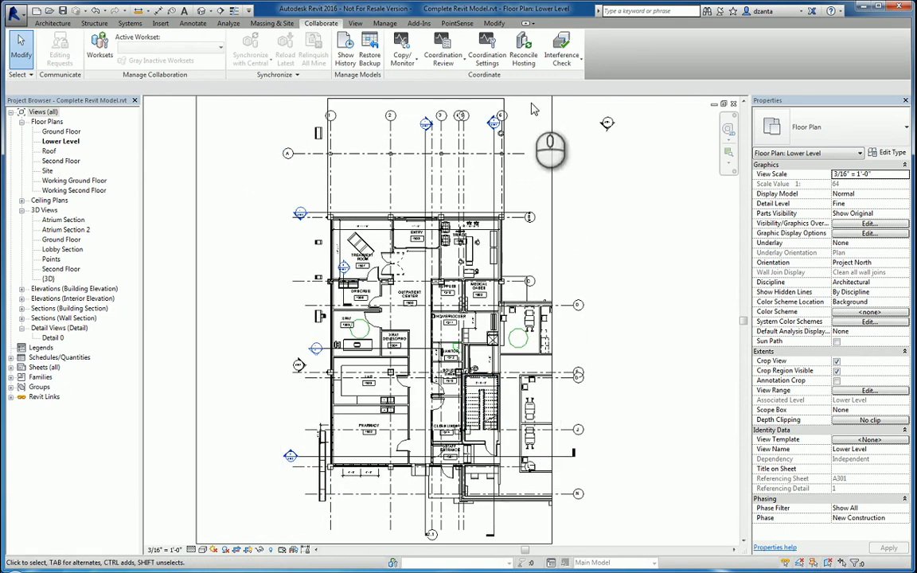
pyautogui.click(562, 54)
pyautogui.click(577, 82)
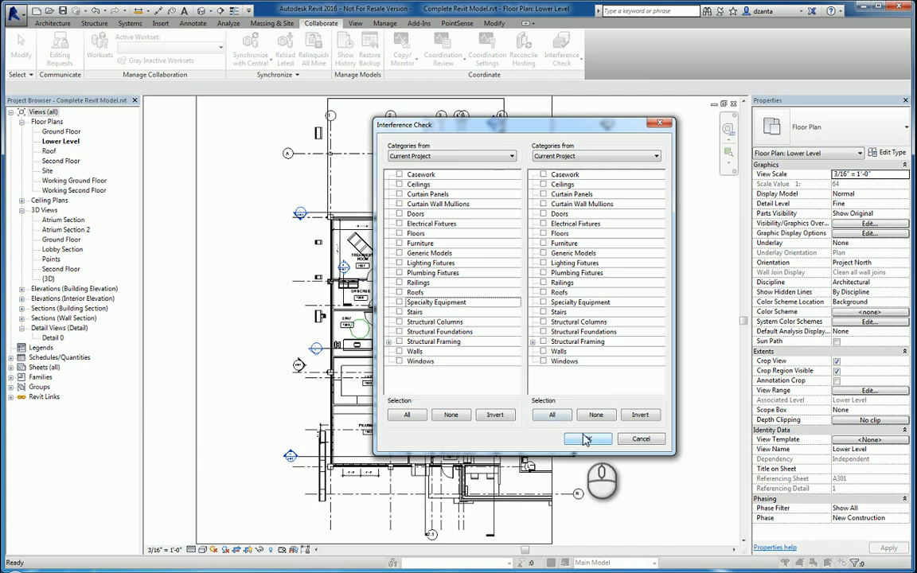
pyautogui.click(640, 438)
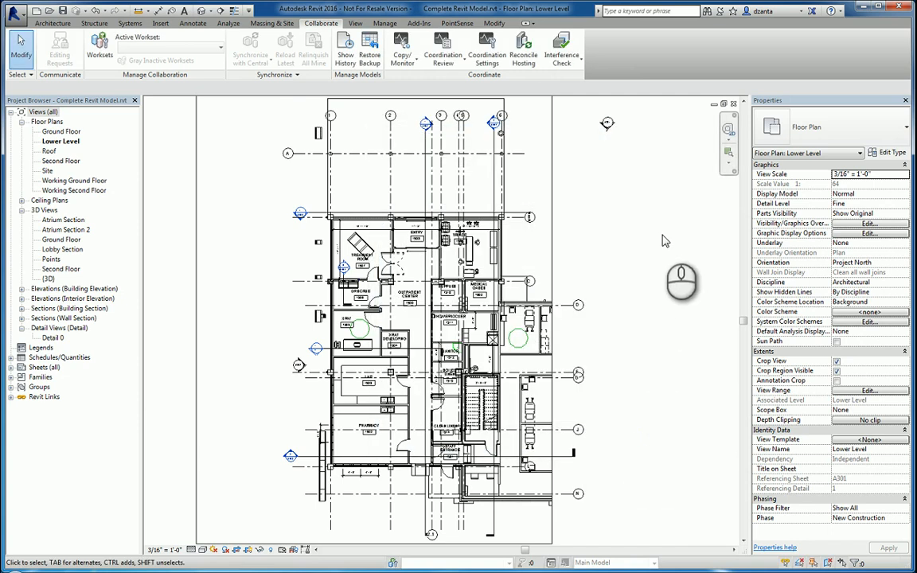
# Reopen the last interference report, view its list of wall clashes, and close it
pyautogui.click(566, 67)
pyautogui.click(548, 123)
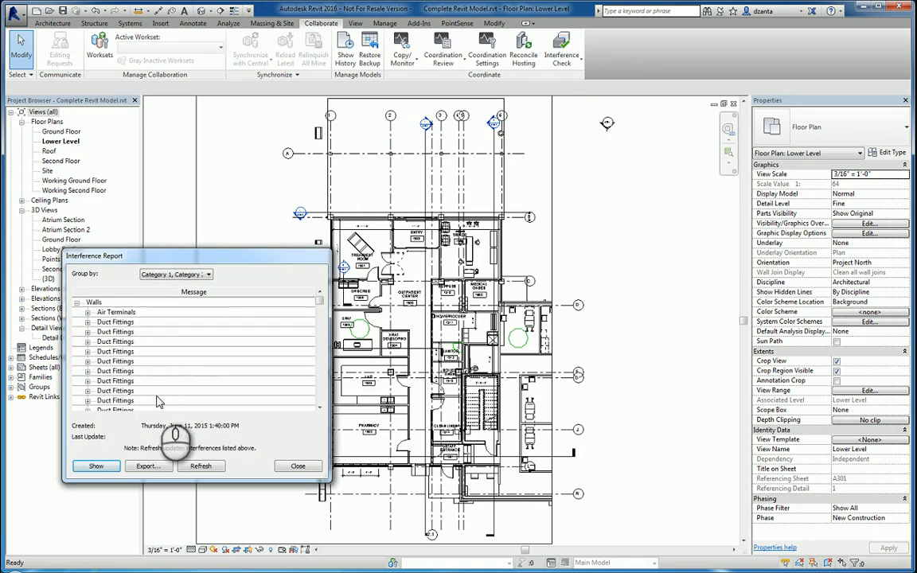
pyautogui.moveTo(215, 259); pyautogui.dragTo(214, 150)
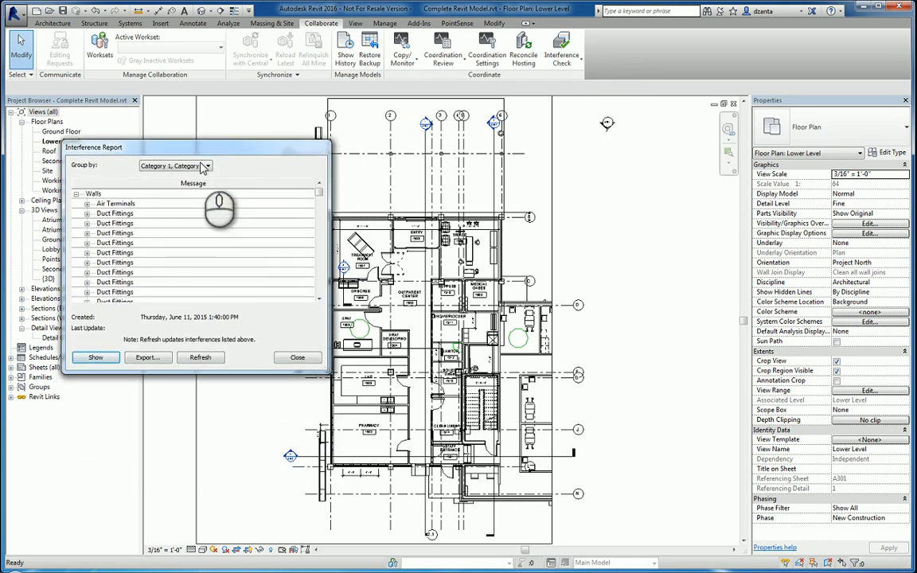
pyautogui.click(297, 358)
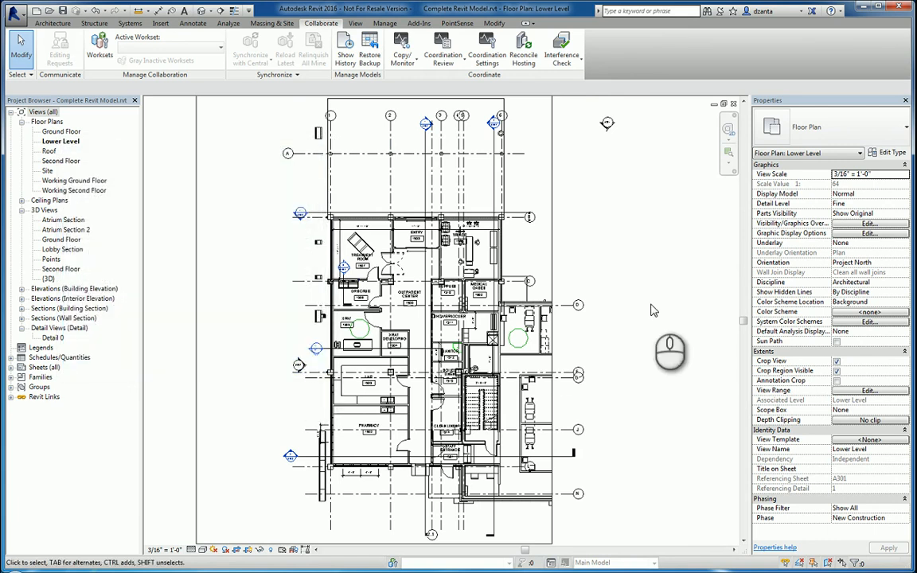